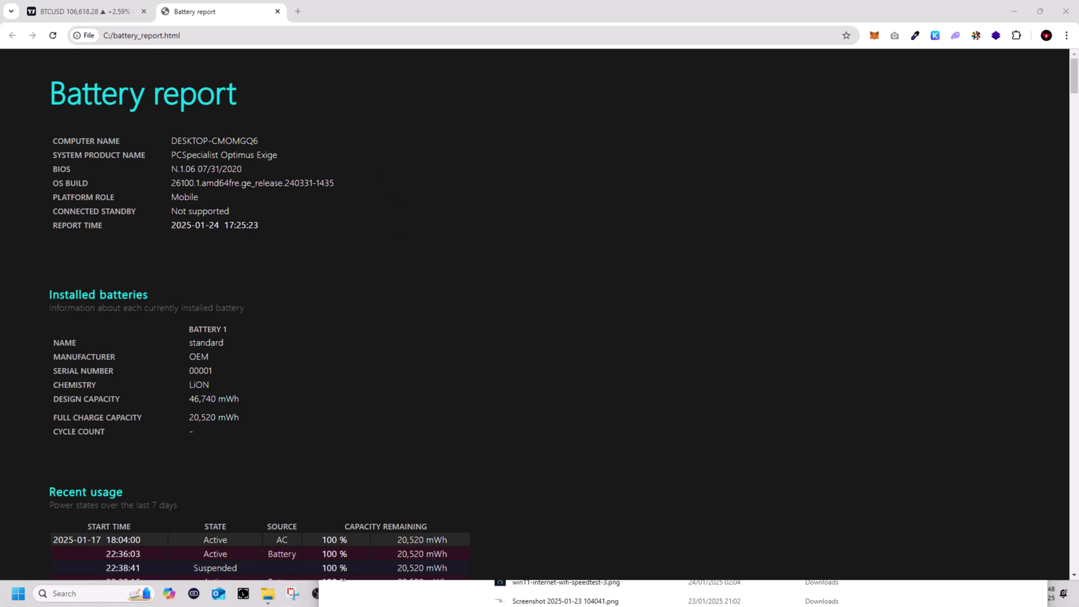
{"action": "scroll", "coordinate": [625, 287], "scroll_direction": "down", "scroll_amount": 4}
{"action": "scroll", "coordinate": [622, 271], "scroll_direction": "down", "scroll_amount": 3}
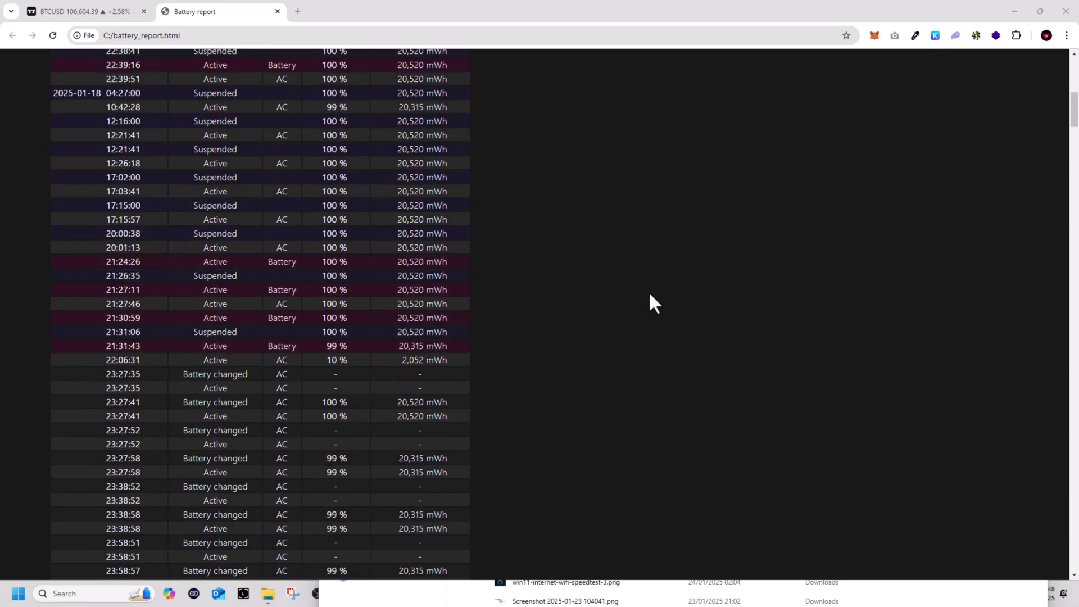
Hide the Chrome battery report with Win+D to reveal the desktop
{"action": "key", "text": "super+d"}
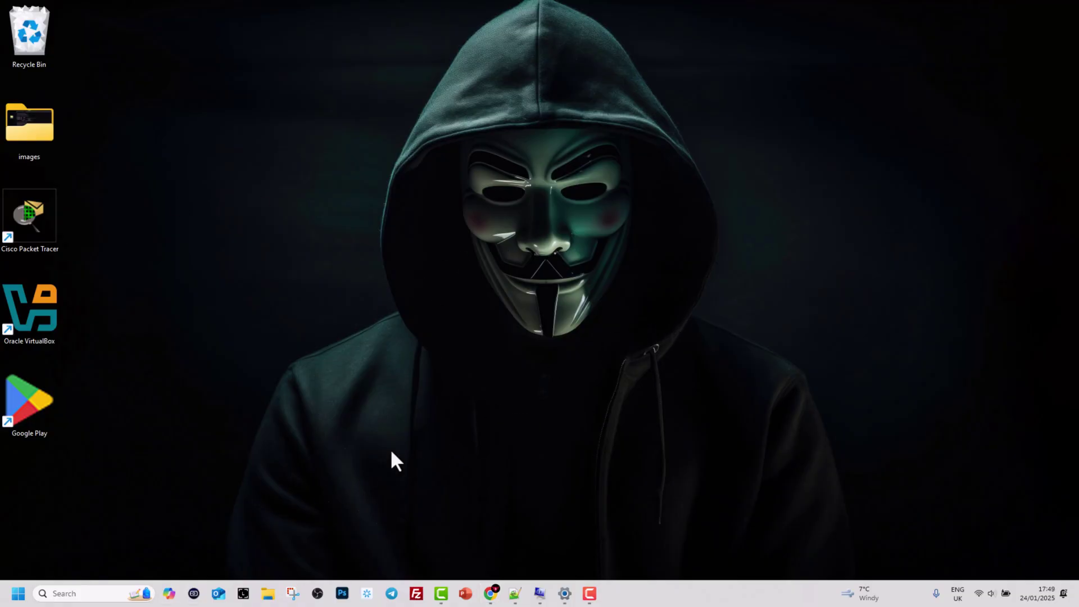
Search 'com' from the taskbar and launch Command Prompt as administrator
{"action": "left_click", "coordinate": [75, 592]}
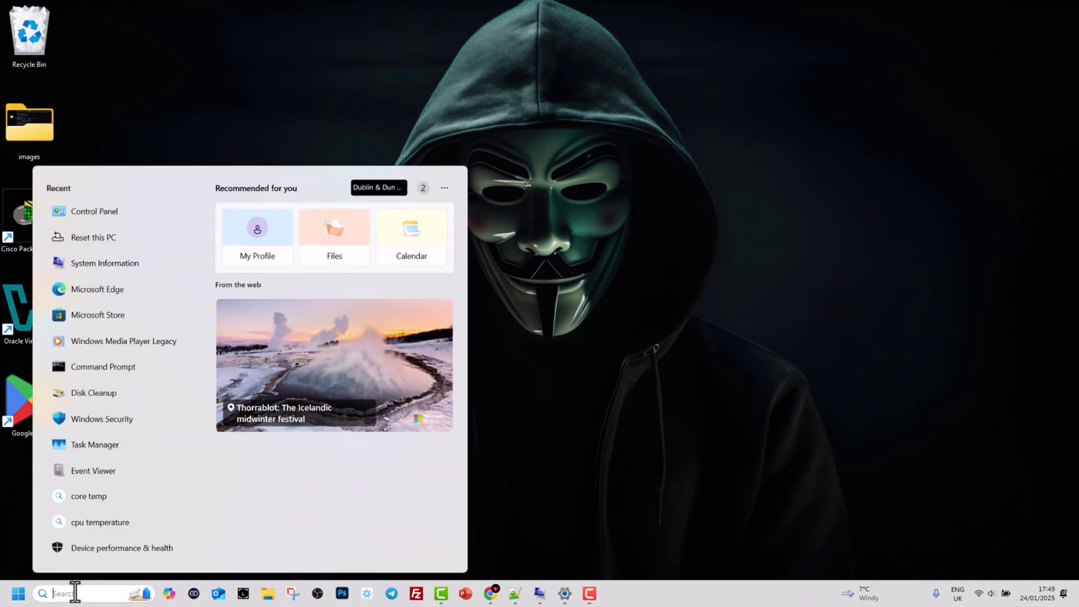
{"action": "type", "text": "com"}
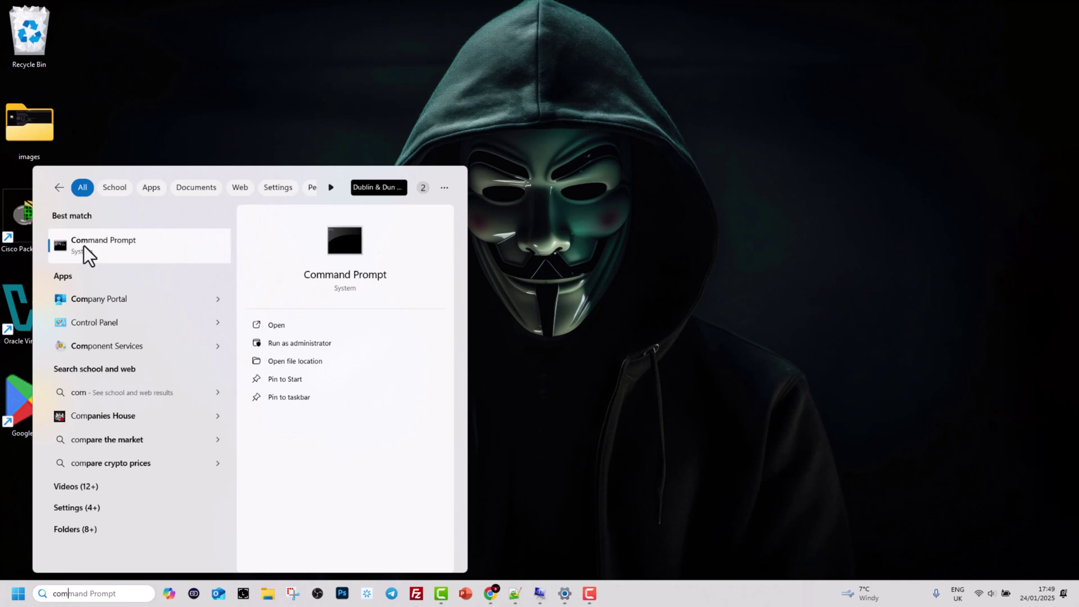
{"action": "right_click", "coordinate": [123, 241]}
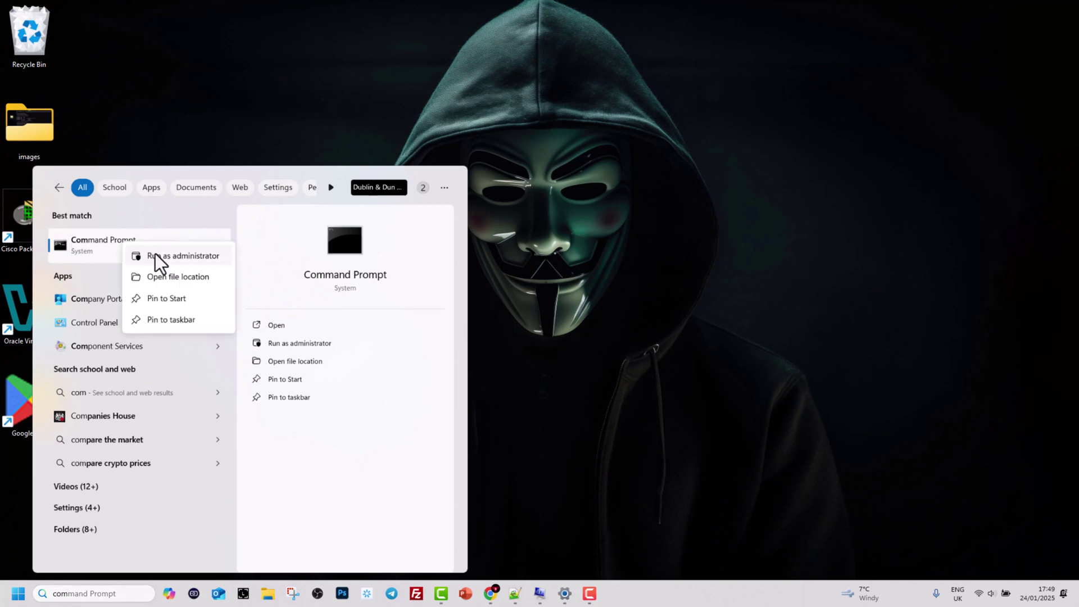
{"action": "left_click", "coordinate": [156, 257]}
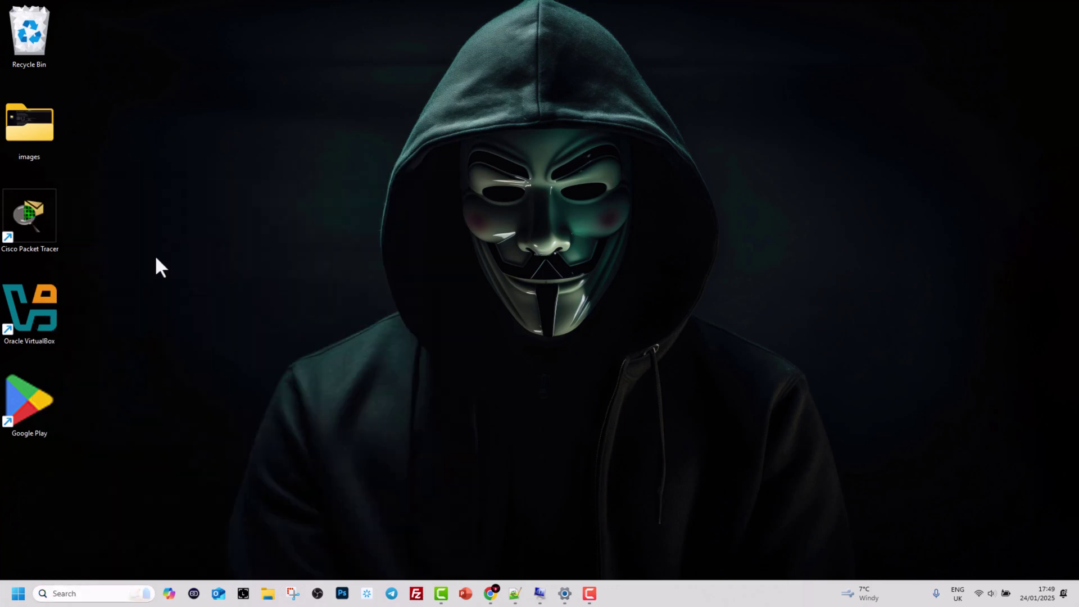
Run powercfg /batteryreport /output "C:\battery_report.html" in the repositioned console
{"action": "mouse_move", "coordinate": [254, 52]}
{"action": "left_mouse_down"}
{"action": "mouse_move", "coordinate": [344, 108]}
{"action": "mouse_move", "coordinate": [333, 112]}
{"action": "left_mouse_up"}
{"action": "type", "text": "powercfg /batteryreport /output \"C:\\\\battery_report.html\""}
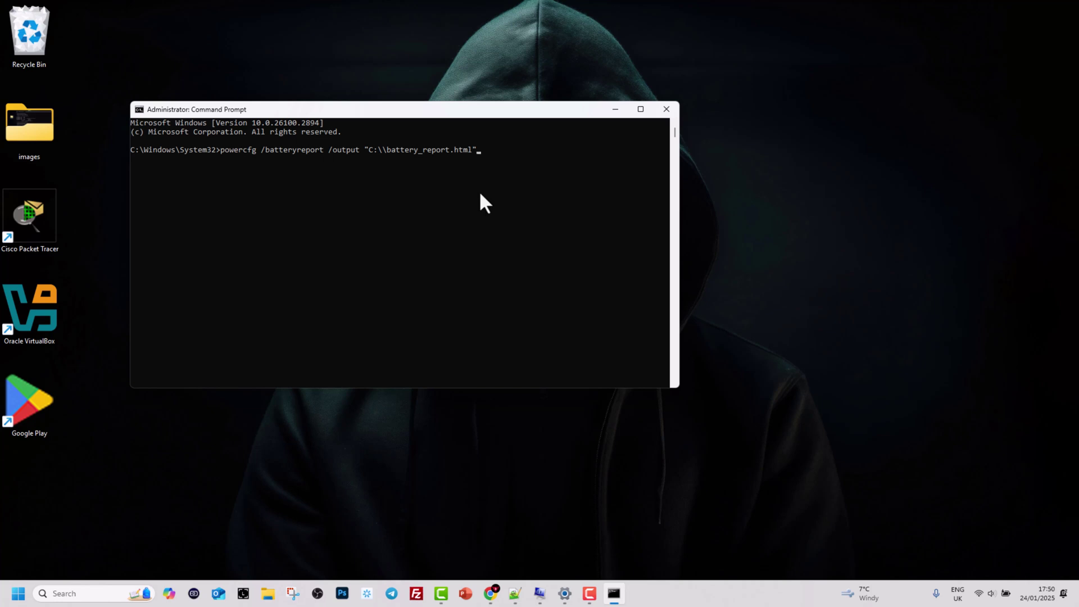
{"action": "key", "text": "Return"}
{"action": "left_click_drag", "start_coordinate": [130, 158], "coordinate": [182, 164]}
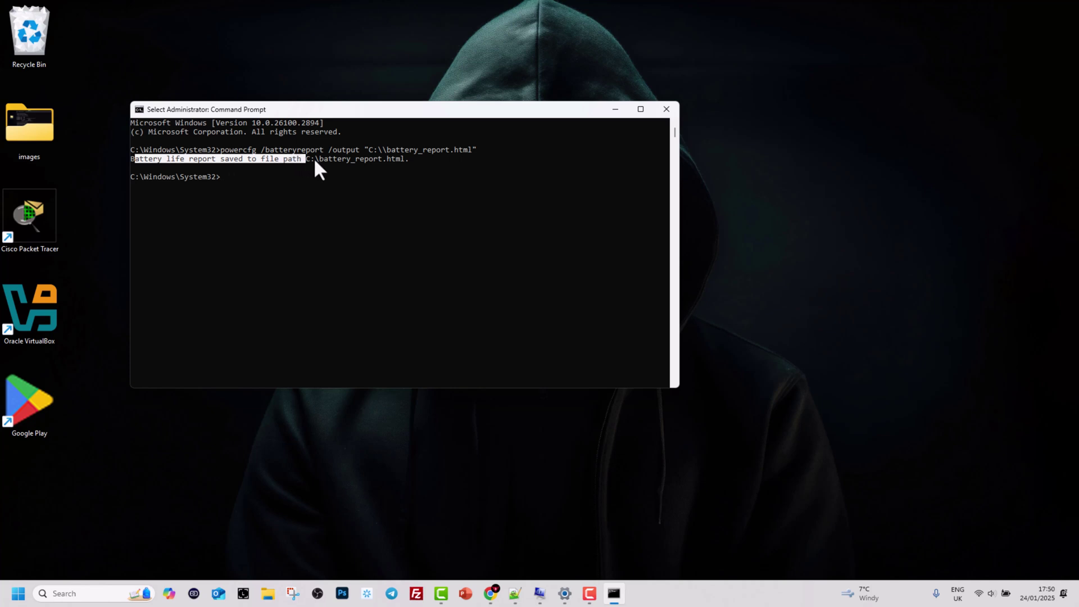
Copy the saved report path from the output and run start C:\battery_report.html
{"action": "left_click_drag", "start_coordinate": [314, 158], "coordinate": [345, 161]}
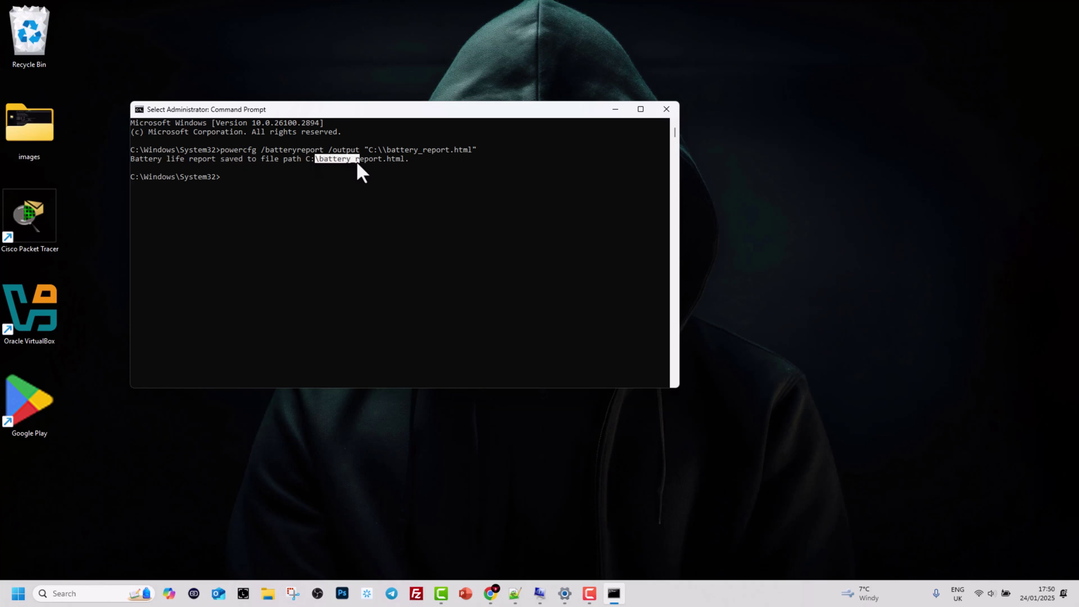
{"action": "left_click_drag", "start_coordinate": [376, 160], "coordinate": [262, 174]}
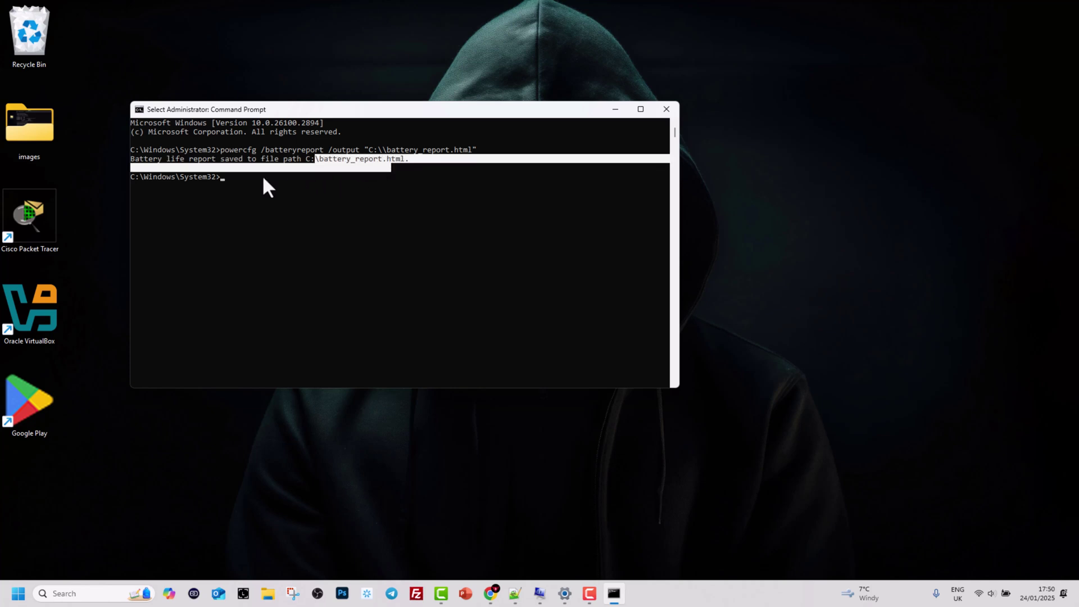
{"action": "right_click", "coordinate": [221, 179]}
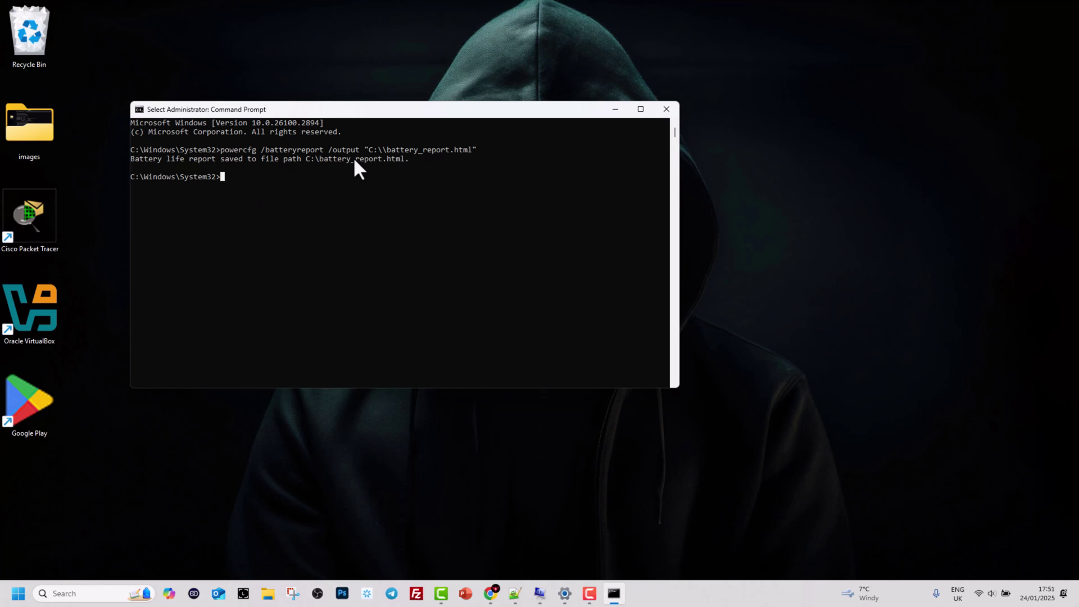
{"action": "left_click_drag", "start_coordinate": [315, 159], "coordinate": [377, 160]}
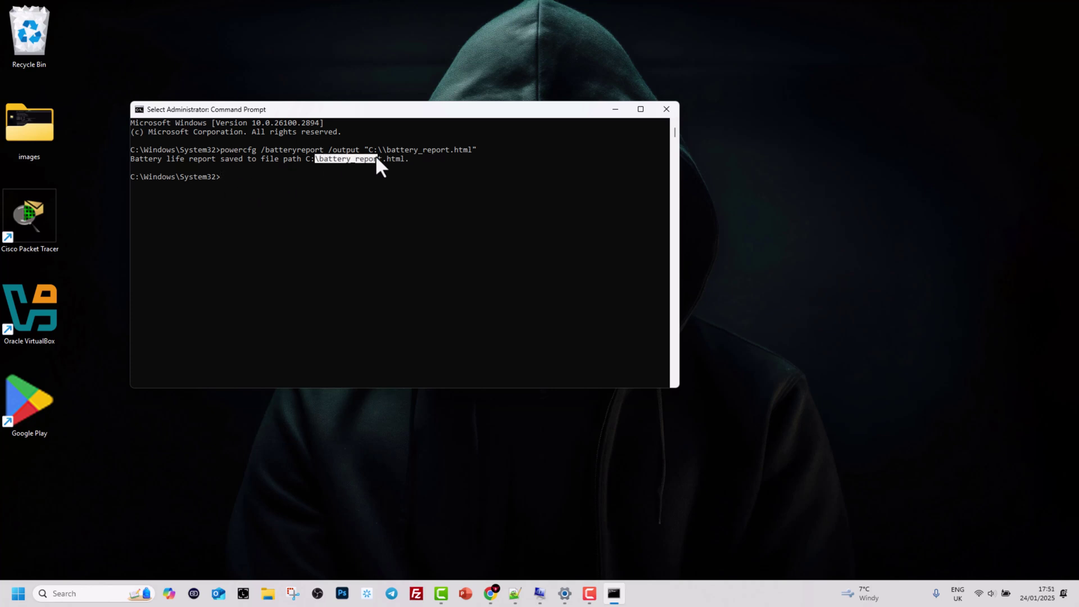
{"action": "right_click", "coordinate": [243, 200]}
{"action": "type", "text": "start"}
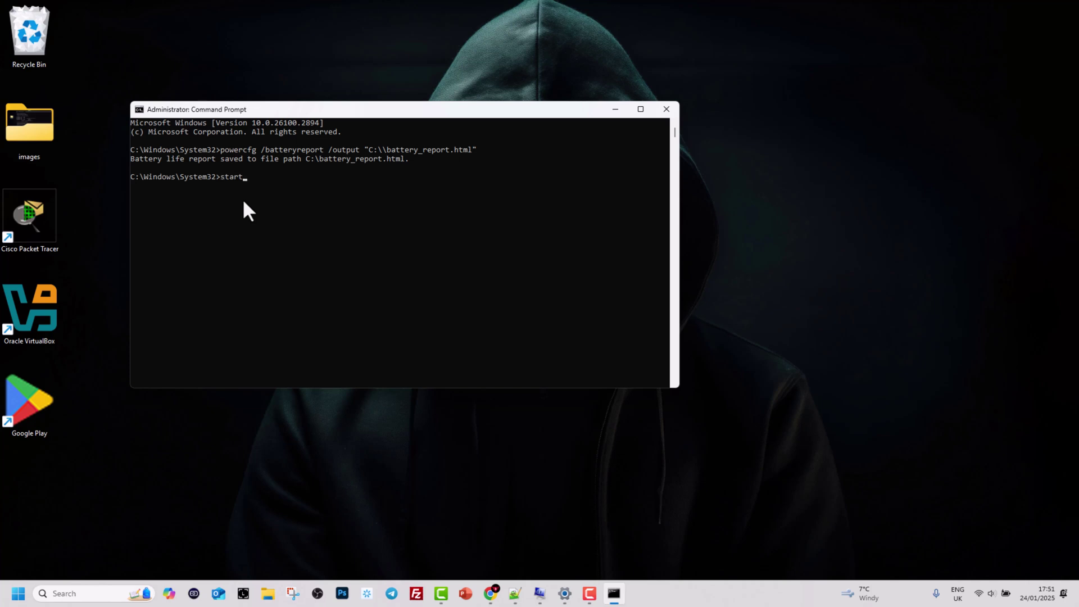
{"action": "type", "text": "C:\battery_"}
{"action": "type", "text": "report.h"}
{"action": "type", "text": "tml"}
{"action": "key", "text": "Return"}
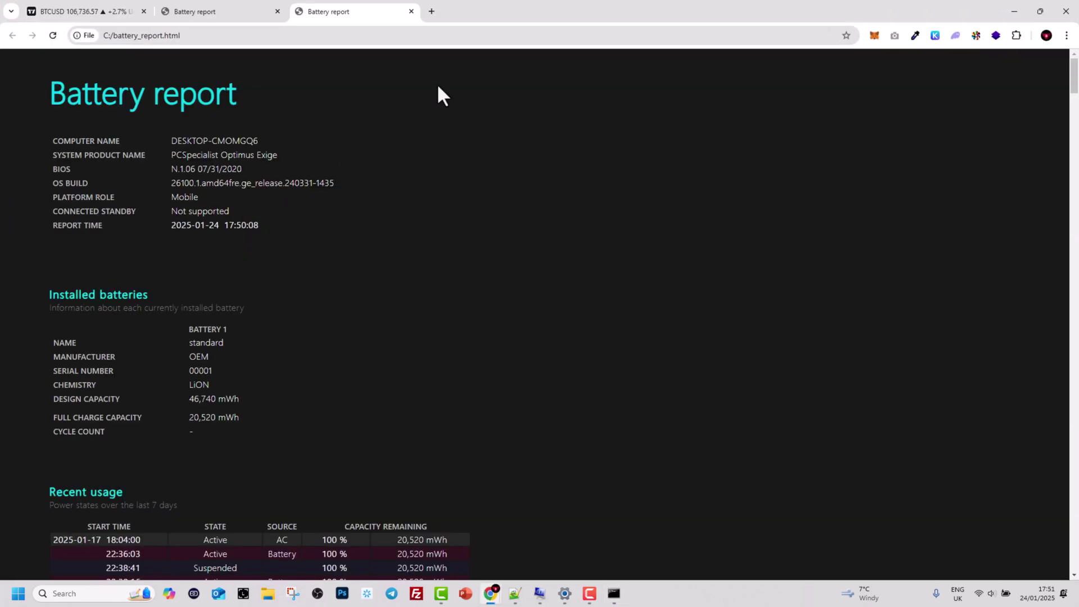
{"action": "left_click_drag", "start_coordinate": [250, 35], "coordinate": [114, 36]}
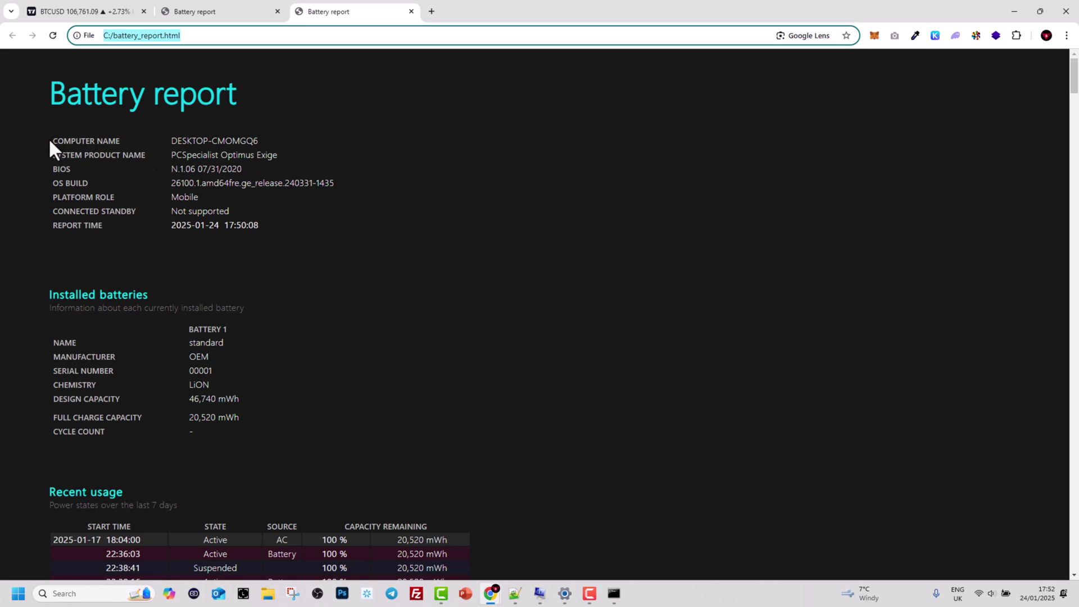
{"action": "mouse_move", "coordinate": [57, 142]}
{"action": "left_mouse_down"}
{"action": "mouse_move", "coordinate": [102, 160]}
{"action": "mouse_move", "coordinate": [152, 298]}
{"action": "left_mouse_up"}
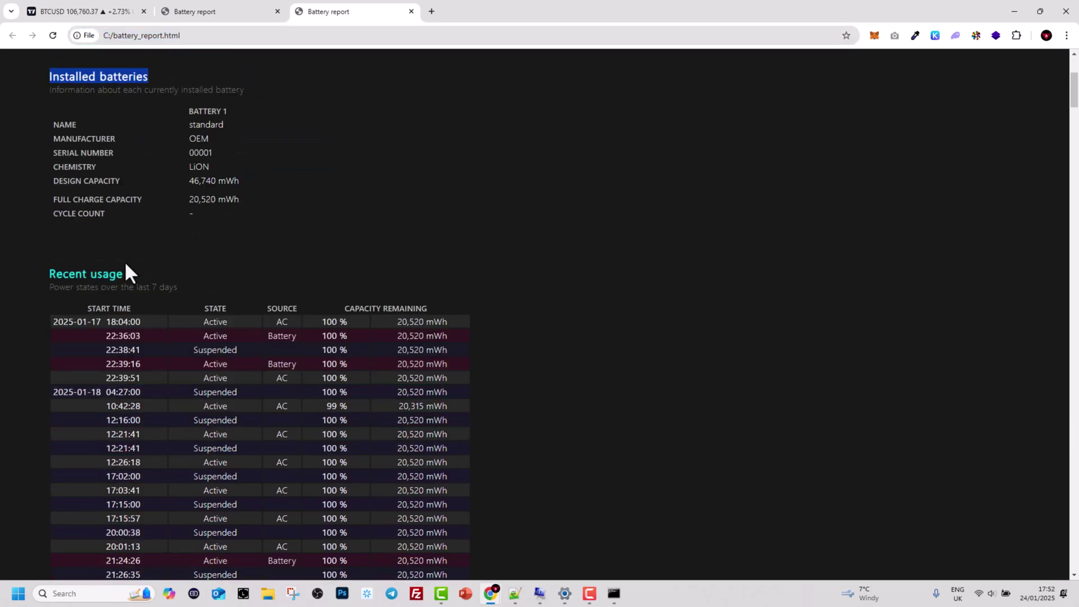
{"action": "scroll", "coordinate": [127, 273], "scroll_direction": "down", "scroll_amount": 3}
{"action": "left_click_drag", "start_coordinate": [53, 132], "coordinate": [206, 133]}
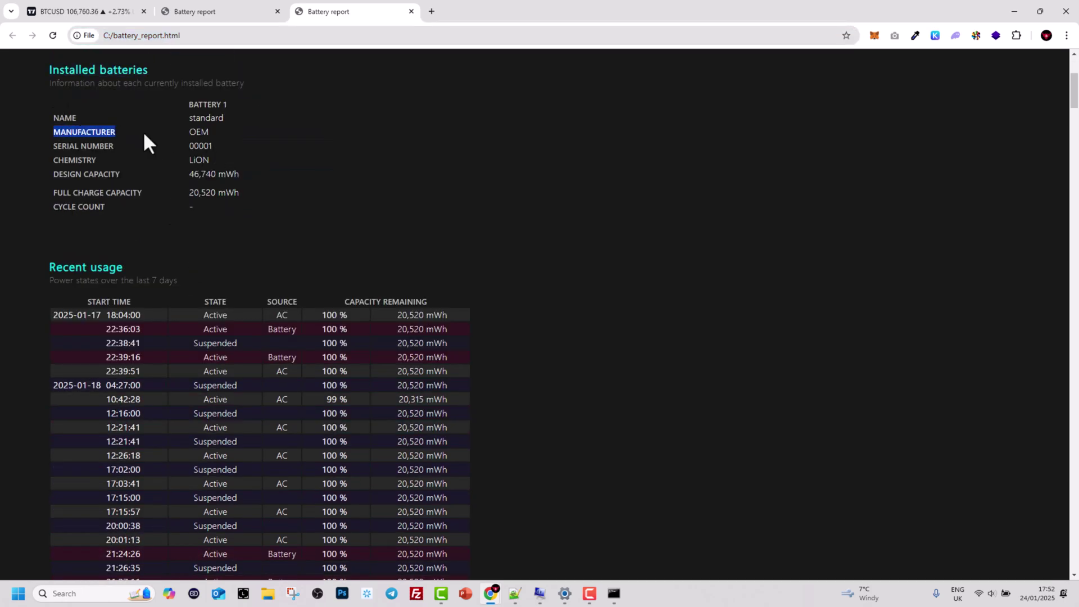
{"action": "scroll", "coordinate": [177, 190], "scroll_direction": "down", "scroll_amount": 1}
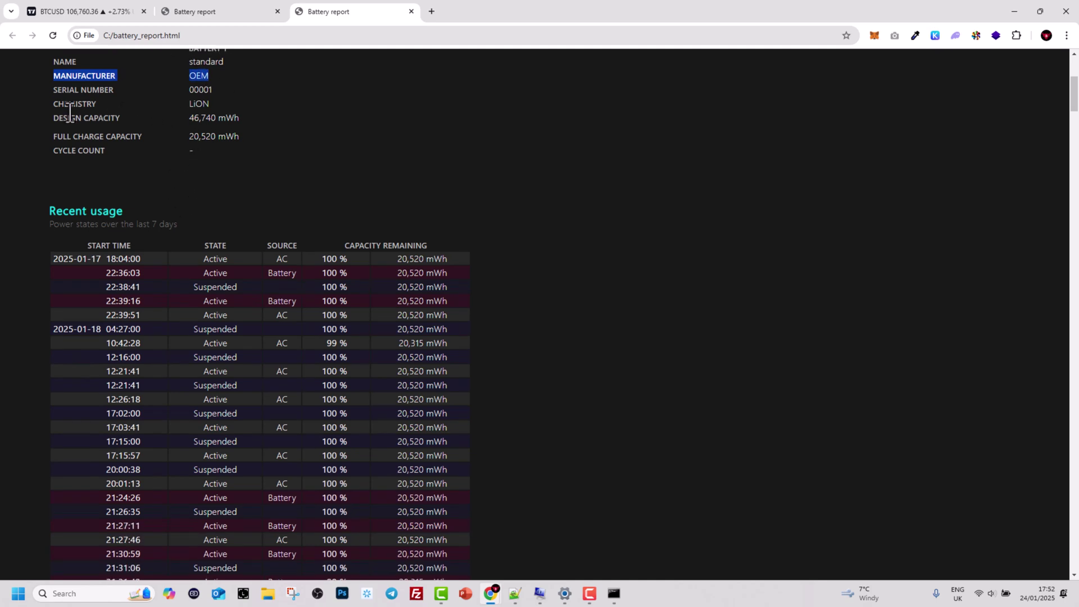
{"action": "left_click_drag", "start_coordinate": [72, 118], "coordinate": [214, 115]}
{"action": "left_click", "coordinate": [191, 108]}
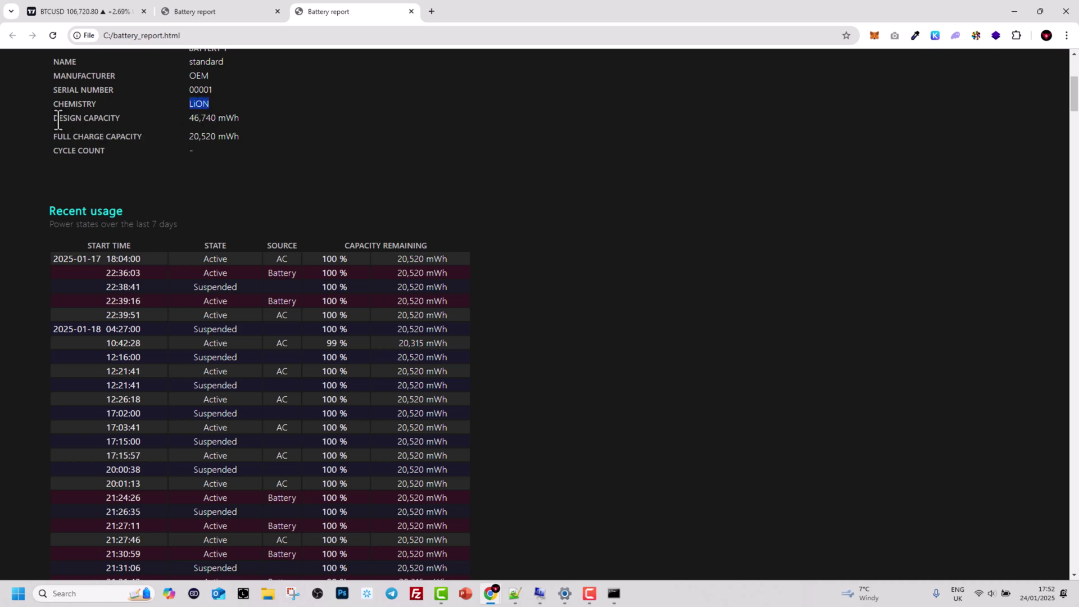
{"action": "left_click_drag", "start_coordinate": [58, 117], "coordinate": [122, 126]}
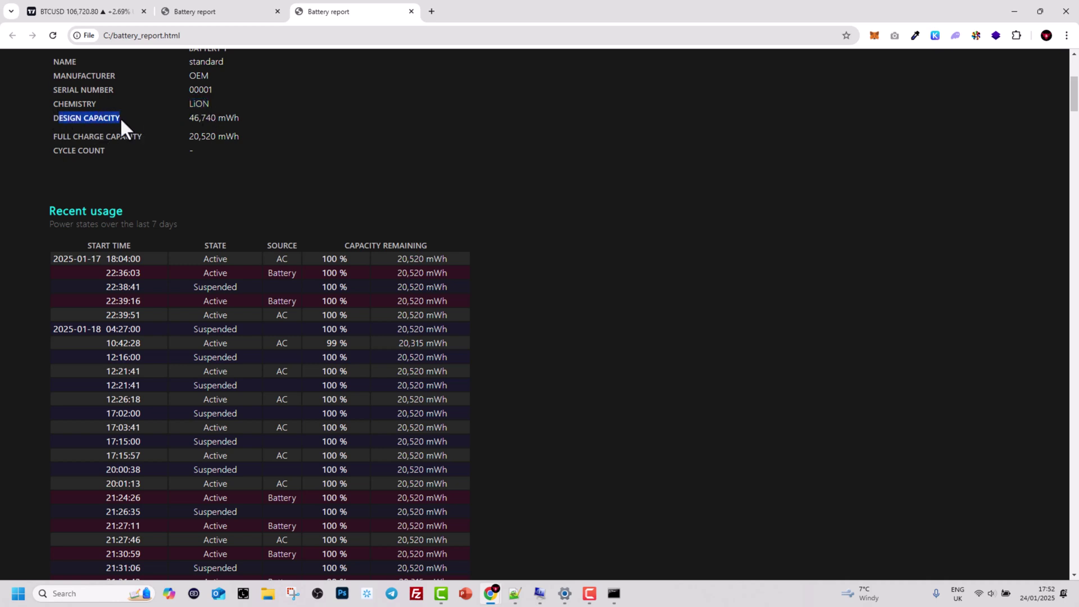
{"action": "left_click", "coordinate": [196, 118]}
{"action": "left_click_drag", "start_coordinate": [205, 118], "coordinate": [194, 124]}
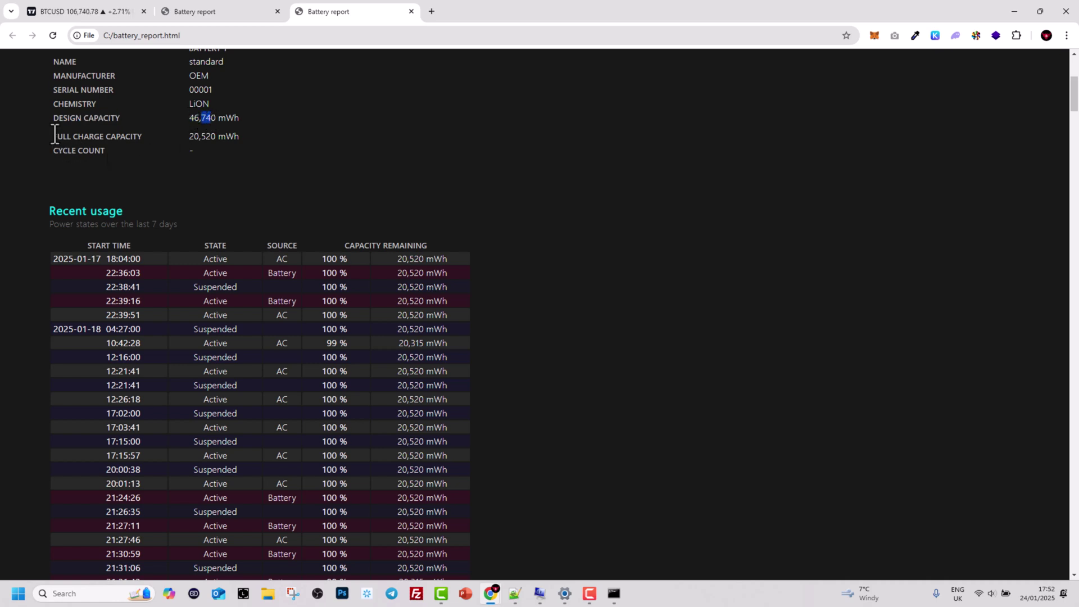
{"action": "left_click_drag", "start_coordinate": [56, 136], "coordinate": [217, 141]}
{"action": "left_click", "coordinate": [190, 139]}
{"action": "mouse_move", "coordinate": [189, 139]}
{"action": "left_mouse_down"}
{"action": "mouse_move", "coordinate": [222, 140]}
{"action": "mouse_move", "coordinate": [205, 120]}
{"action": "left_mouse_up"}
{"action": "mouse_move", "coordinate": [205, 120]}
{"action": "left_mouse_down"}
{"action": "mouse_move", "coordinate": [217, 123]}
{"action": "mouse_move", "coordinate": [206, 121]}
{"action": "left_mouse_up"}
{"action": "double_click", "coordinate": [203, 137]}
{"action": "left_click_drag", "start_coordinate": [206, 118], "coordinate": [217, 120]}
{"action": "scroll", "coordinate": [208, 208], "scroll_direction": "down", "scroll_amount": 5}
{"action": "scroll", "coordinate": [208, 207], "scroll_direction": "down", "scroll_amount": 5}
{"action": "scroll", "coordinate": [209, 208], "scroll_direction": "down", "scroll_amount": 5}
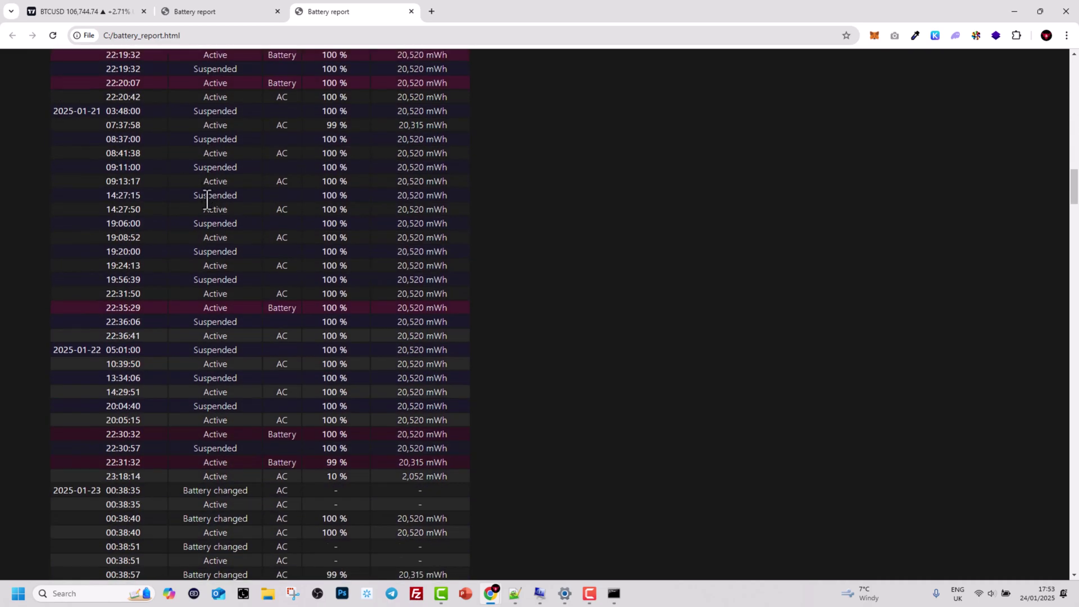
{"action": "scroll", "coordinate": [207, 201], "scroll_direction": "down", "scroll_amount": 5}
{"action": "scroll", "coordinate": [208, 199], "scroll_direction": "down", "scroll_amount": 3}
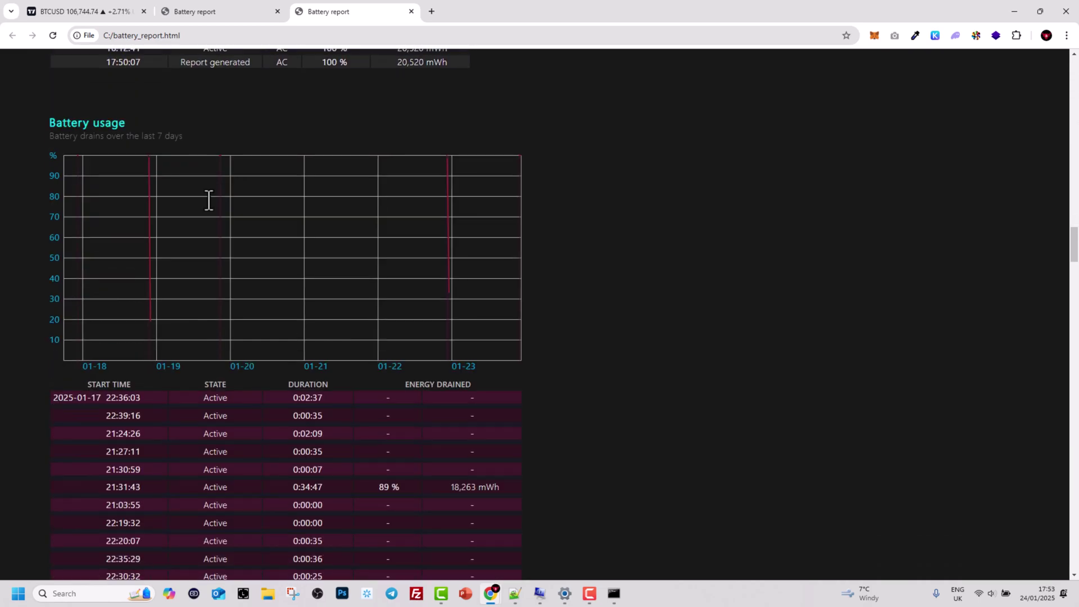
{"action": "scroll", "coordinate": [228, 203], "scroll_direction": "down", "scroll_amount": 1}
{"action": "scroll", "coordinate": [245, 208], "scroll_direction": "down", "scroll_amount": 1}
{"action": "scroll", "coordinate": [245, 208], "scroll_direction": "down", "scroll_amount": 3}
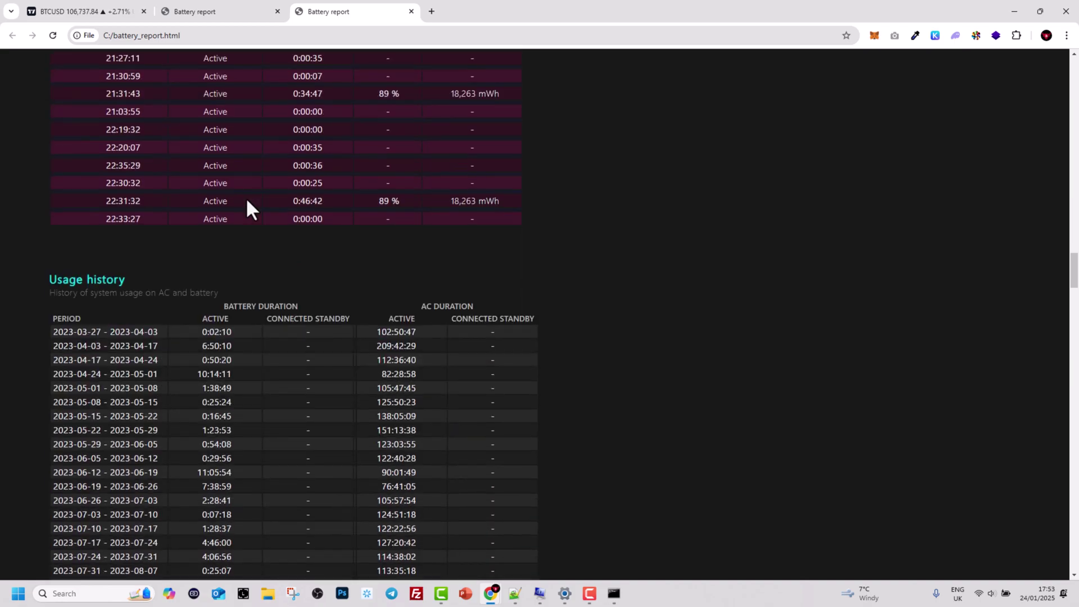